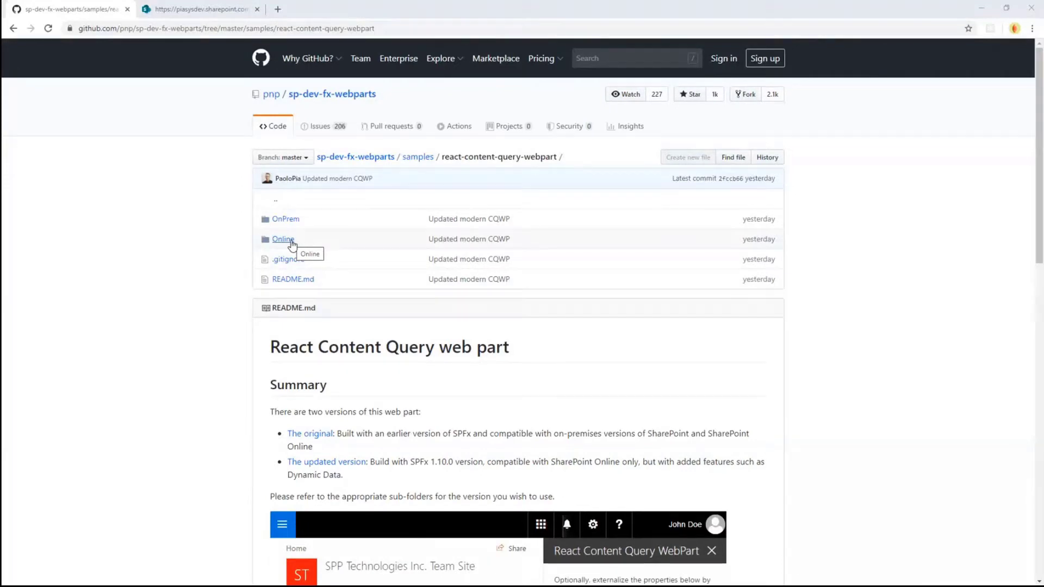
Switch from GitHub to the SharePoint workbench tab
{"action": "left_click", "coordinate": [201, 8]}
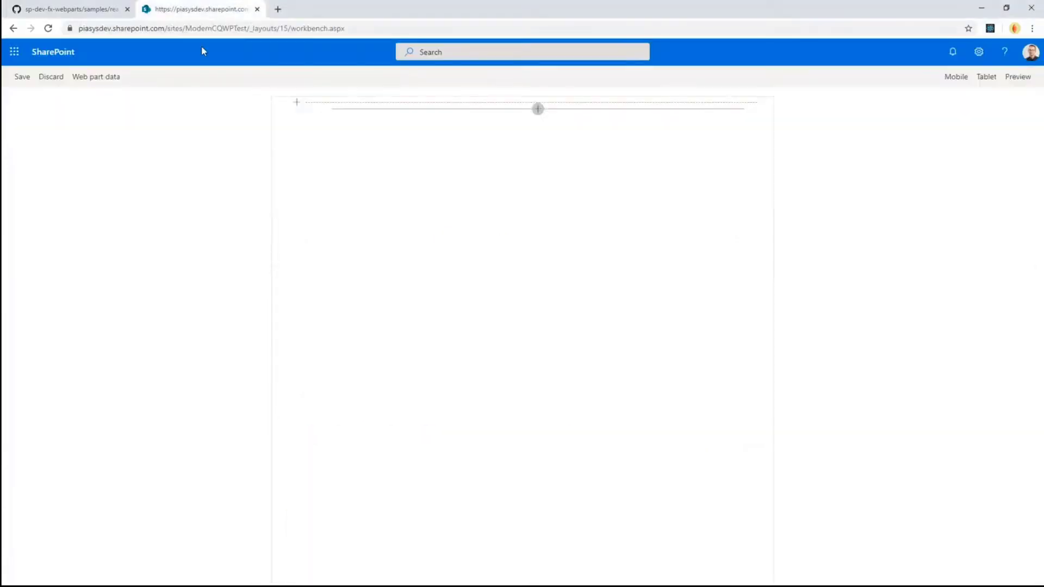
Search the toolbox for 'content' and add the Content Query web part to the section
{"action": "left_click", "coordinate": [538, 109]}
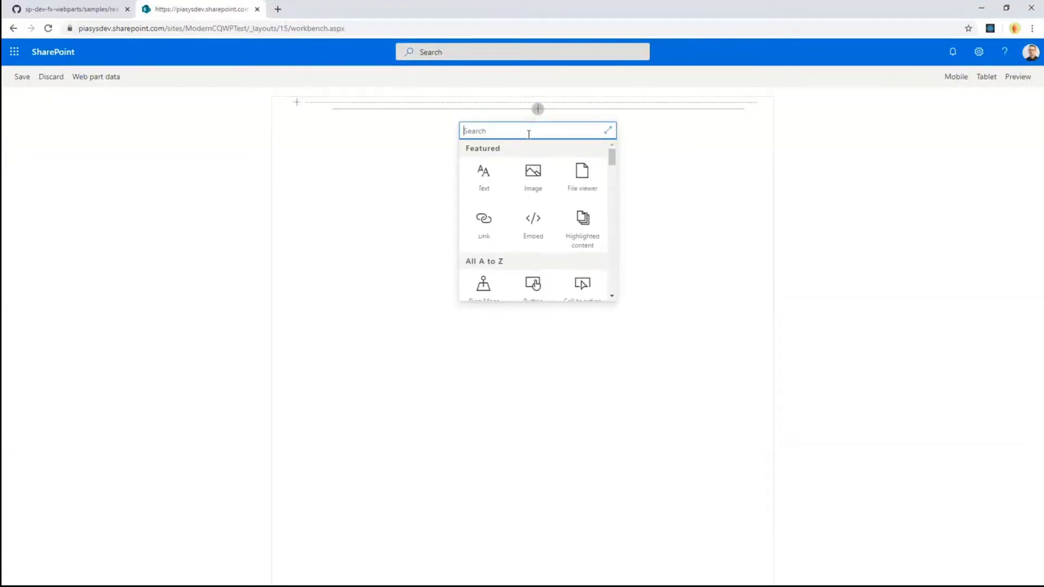
{"action": "type", "text": "content"}
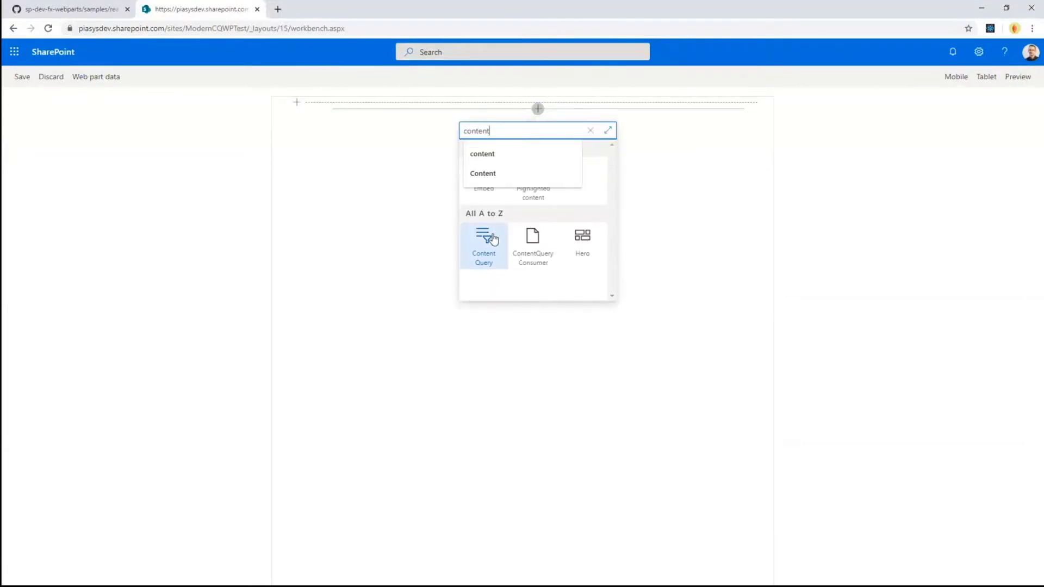
{"action": "left_click", "coordinate": [494, 241]}
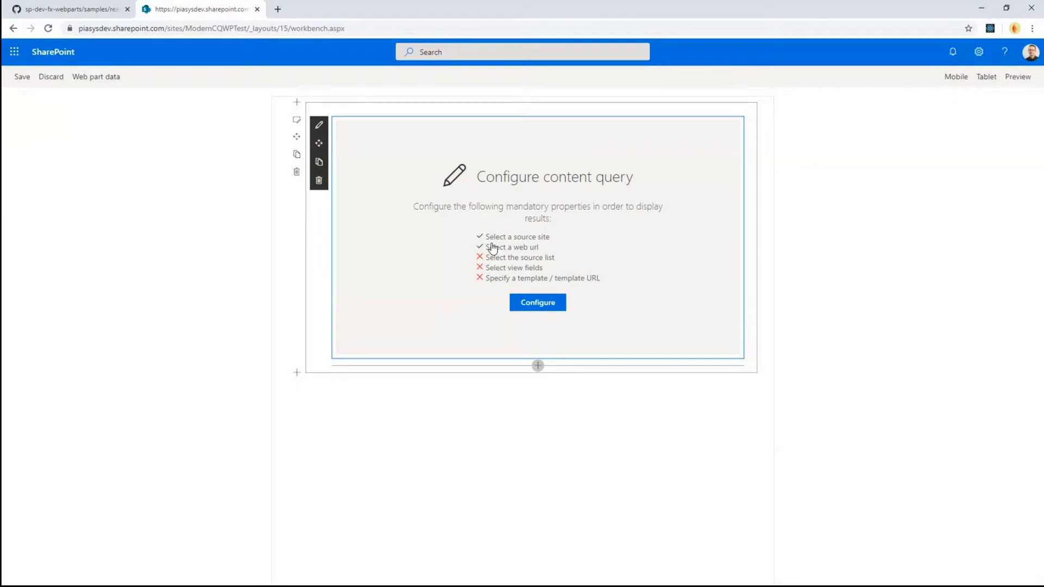
Open the Content Query settings, collapsing Source and Filter and sort, then re-expanding Source
{"action": "left_click", "coordinate": [539, 306]}
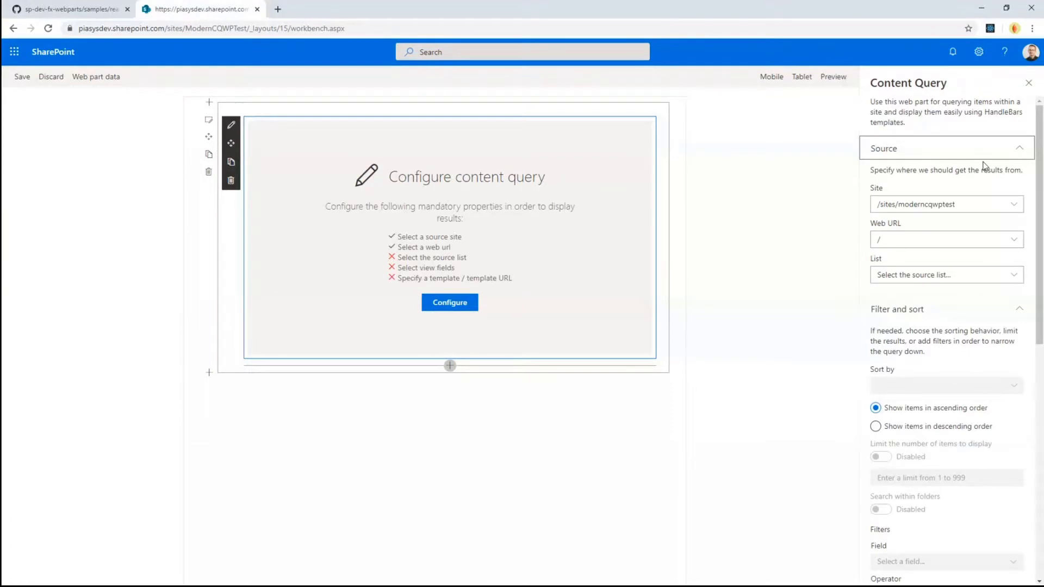
{"action": "left_click", "coordinate": [1020, 155]}
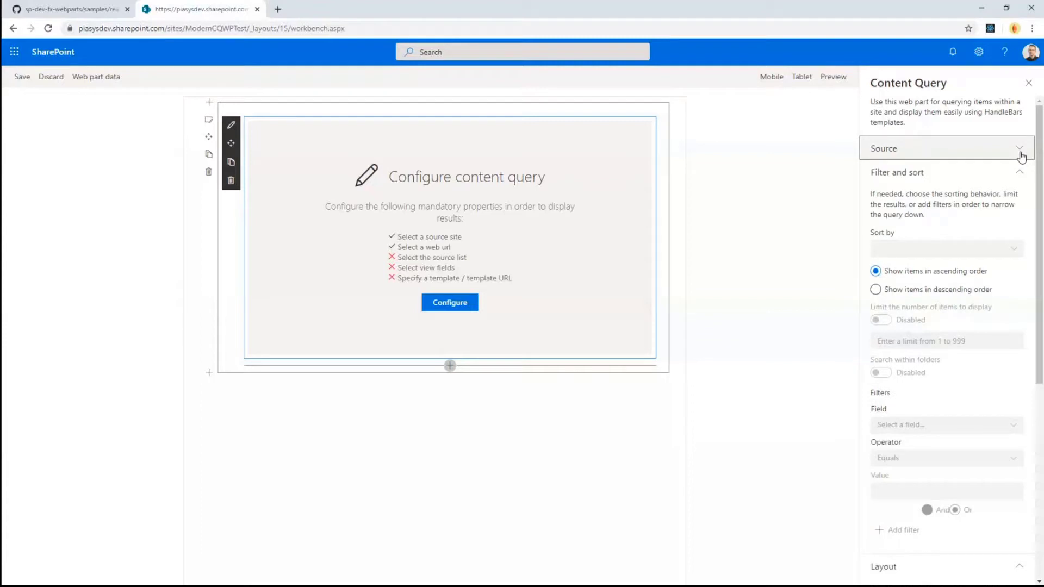
{"action": "left_click", "coordinate": [1020, 173]}
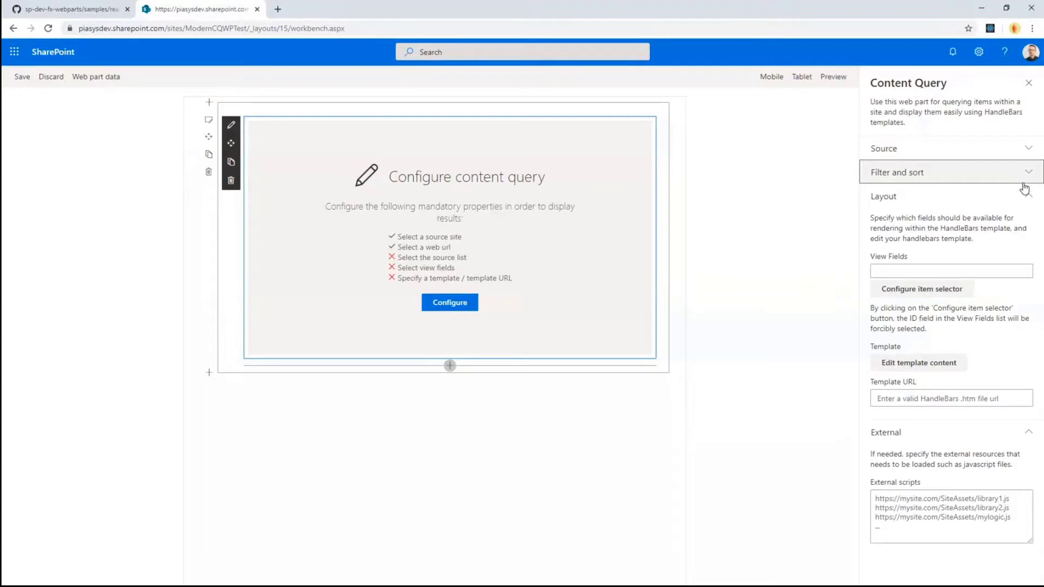
{"action": "left_click", "coordinate": [1028, 154]}
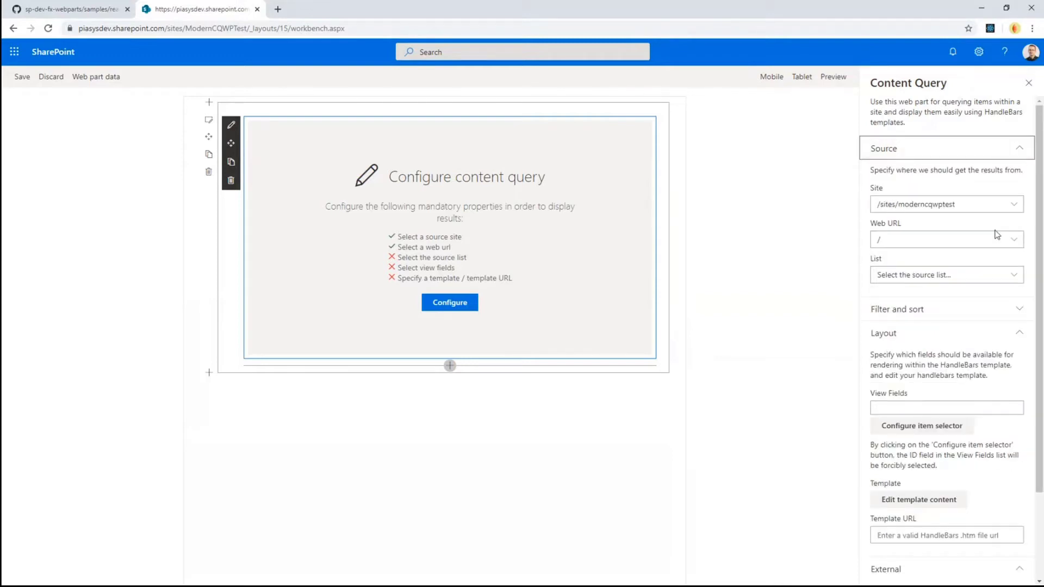
Choose /sites/samplenewssite as the web part's source site
{"action": "left_click", "coordinate": [969, 212]}
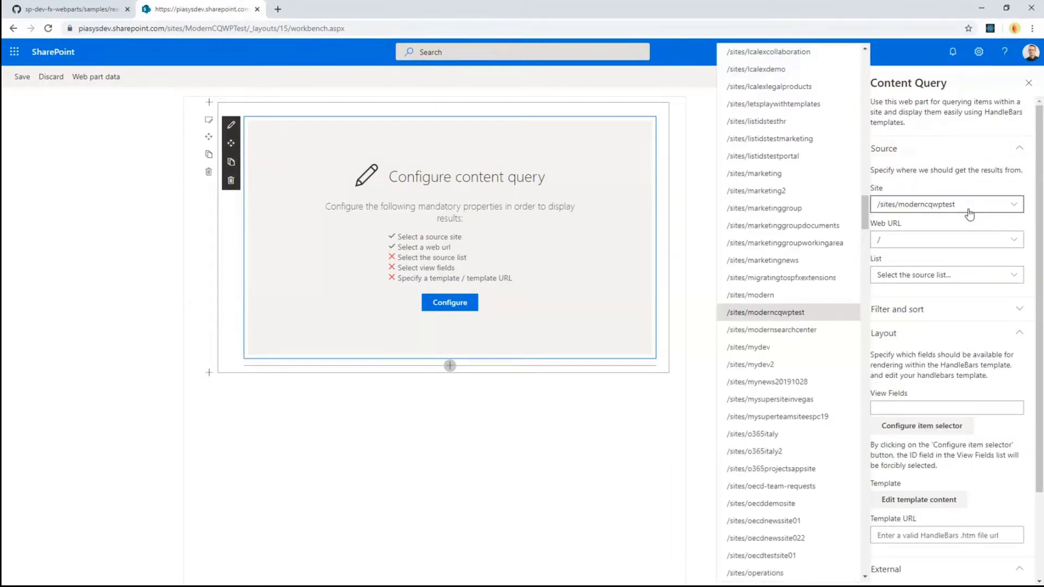
{"action": "left_click_drag", "start_coordinate": [865, 219], "coordinate": [874, 296]}
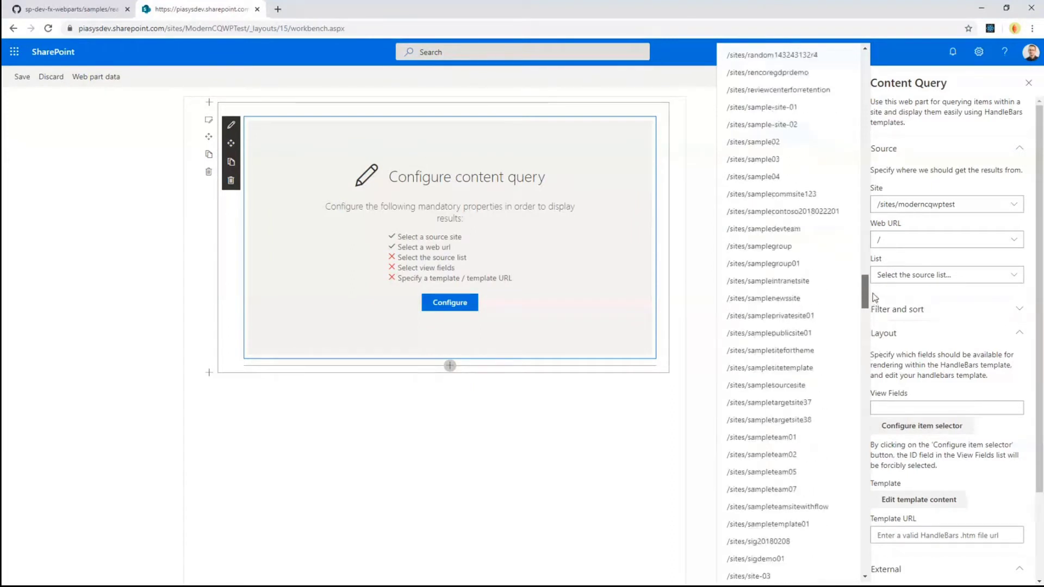
{"action": "left_click", "coordinate": [772, 299]}
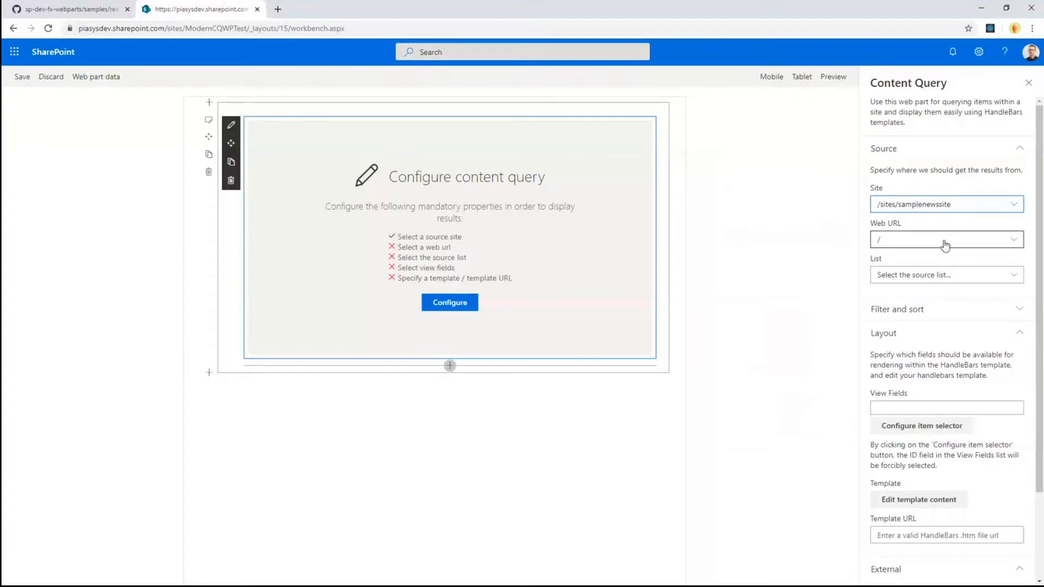
{"action": "left_click", "coordinate": [949, 246]}
Set the web URL to '/' and the source list to Site Pages
{"action": "left_click", "coordinate": [937, 273]}
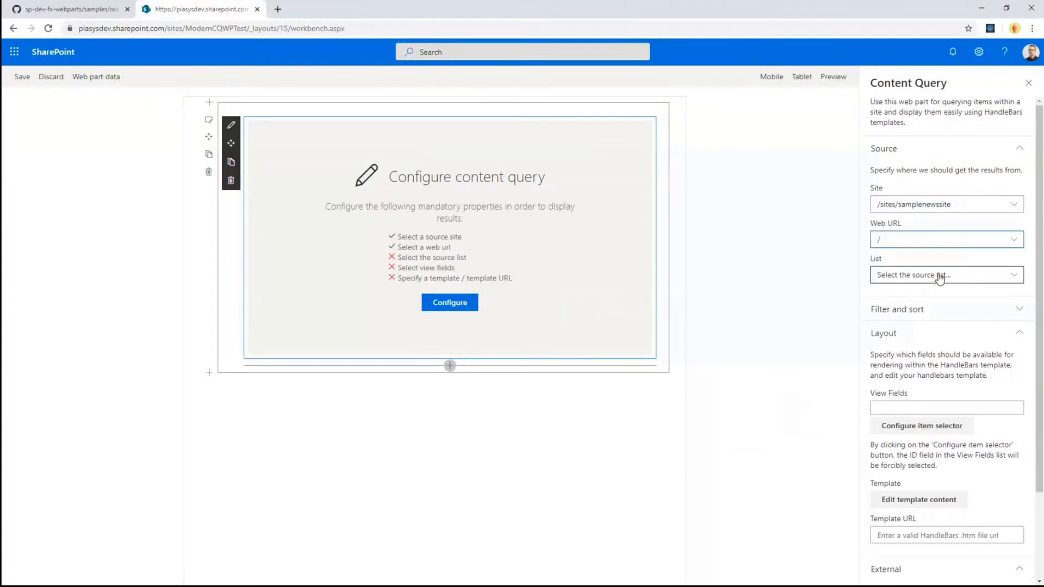
{"action": "left_click", "coordinate": [946, 277]}
{"action": "left_click", "coordinate": [918, 361]}
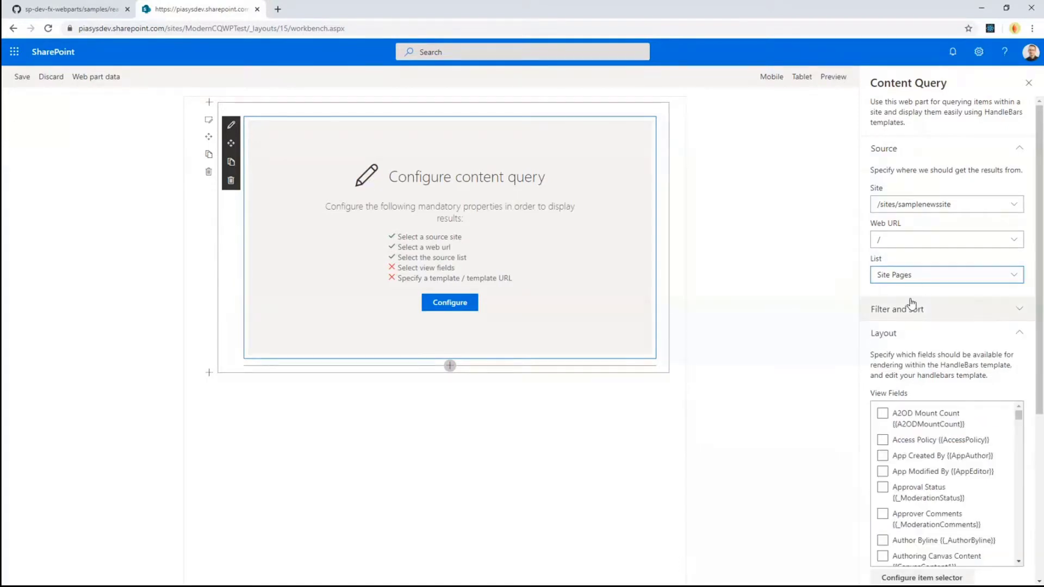
{"action": "scroll", "coordinate": [917, 326], "scroll_direction": "down", "scroll_amount": 1}
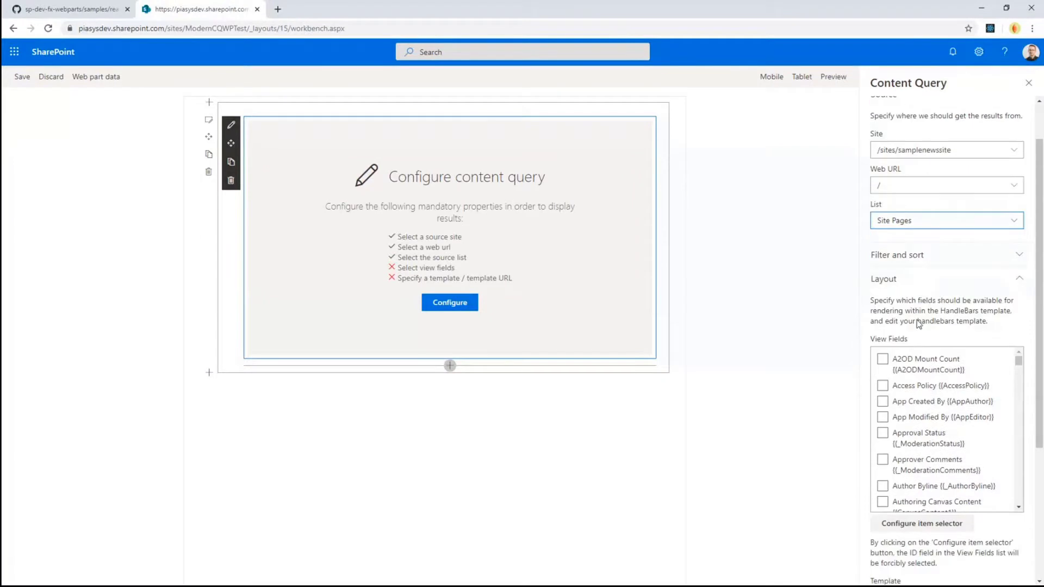
Glance at Filter and sort, then check Created in the View Fields list
{"action": "left_click", "coordinate": [988, 261]}
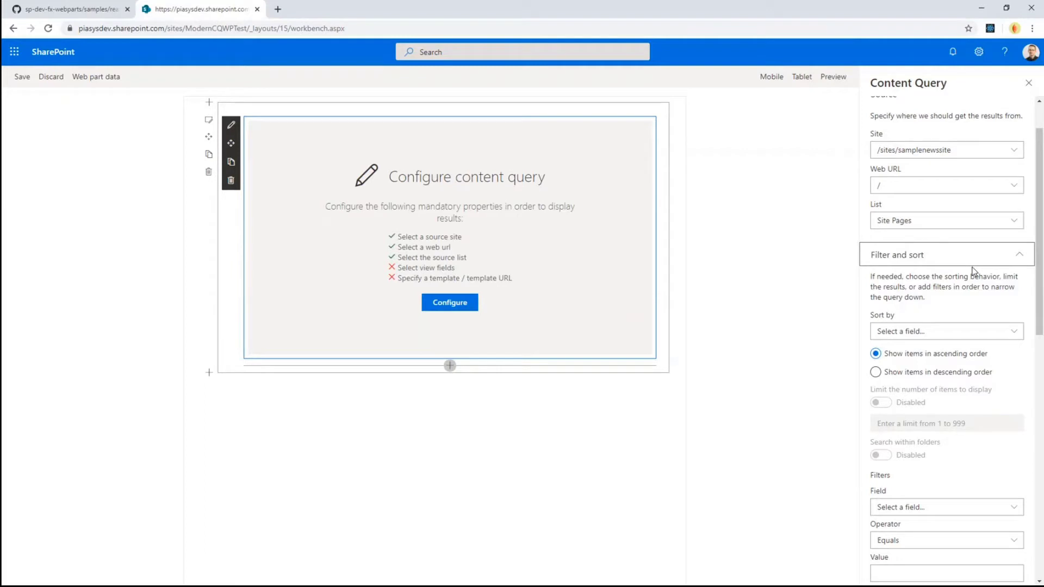
{"action": "left_click", "coordinate": [1024, 261]}
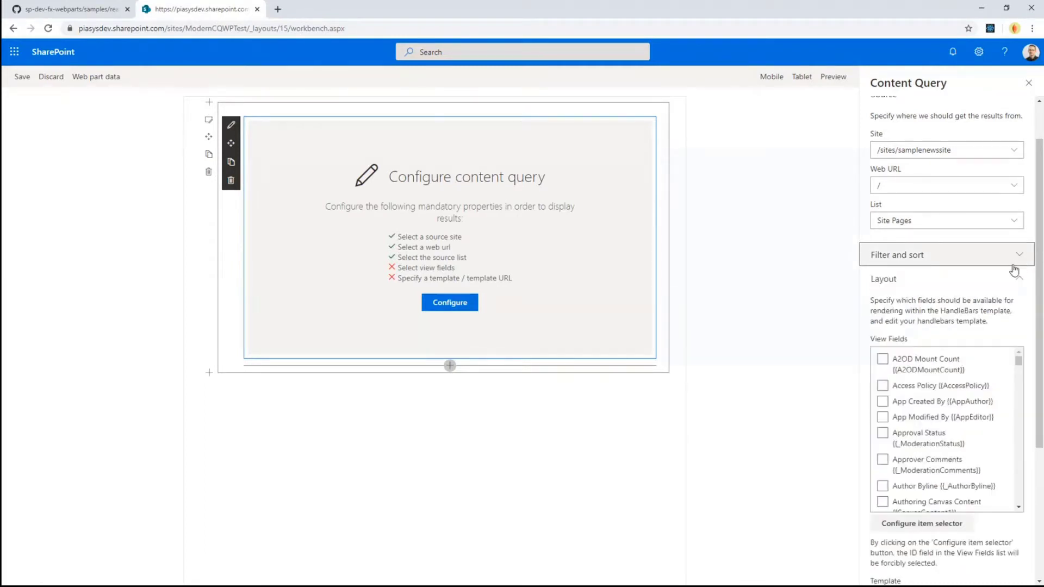
{"action": "scroll", "coordinate": [904, 296], "scroll_direction": "down", "scroll_amount": 2}
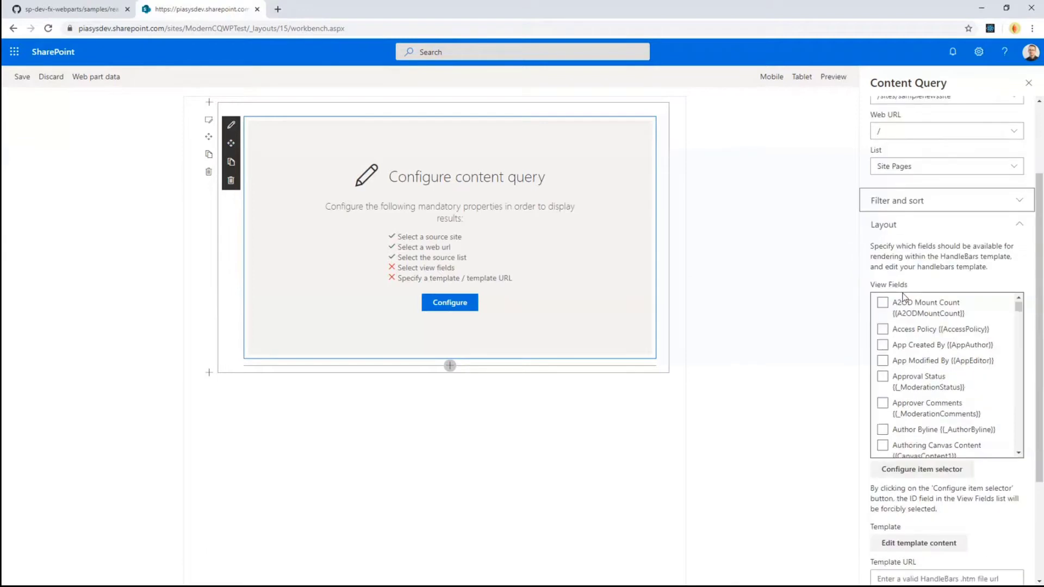
{"action": "scroll", "coordinate": [918, 388], "scroll_direction": "down", "scroll_amount": 2}
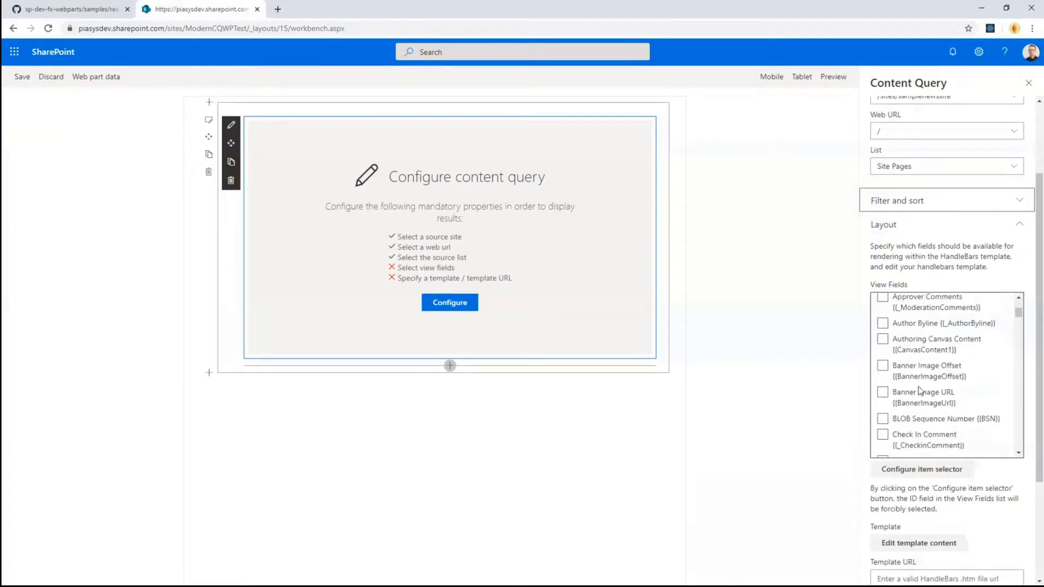
{"action": "scroll", "coordinate": [918, 388], "scroll_direction": "down", "scroll_amount": 3}
{"action": "scroll", "coordinate": [918, 388], "scroll_direction": "up", "scroll_amount": 2}
{"action": "scroll", "coordinate": [919, 389], "scroll_direction": "down", "scroll_amount": 5}
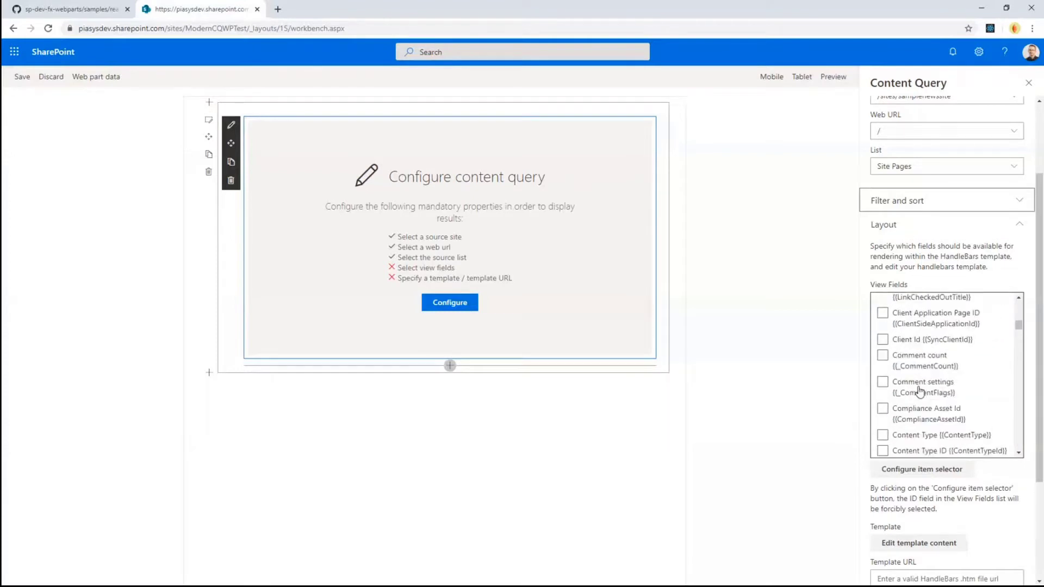
{"action": "scroll", "coordinate": [918, 390], "scroll_direction": "down", "scroll_amount": 3}
{"action": "left_click", "coordinate": [883, 346]}
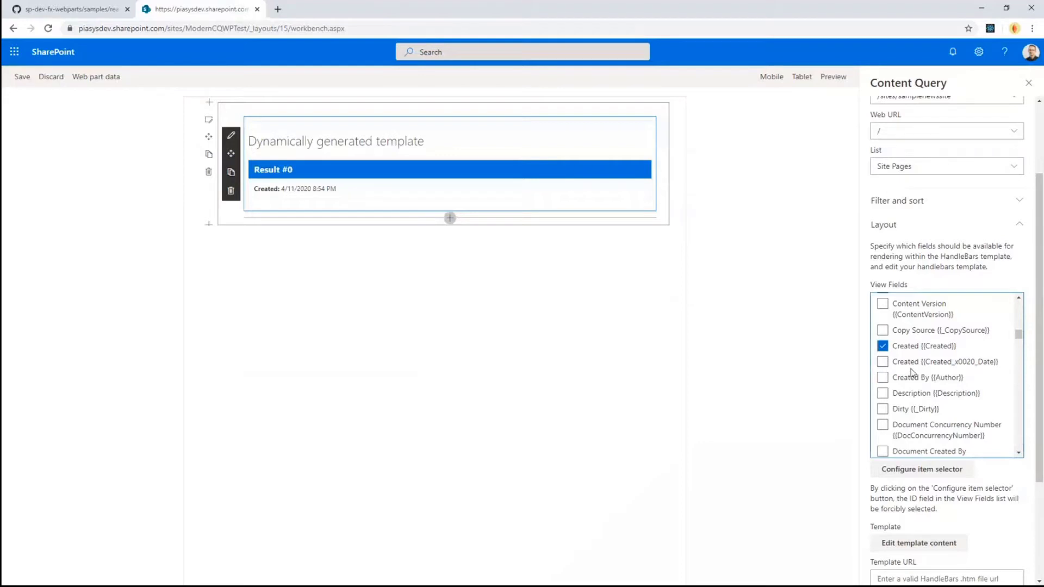
Check Title in View Fields so Result #0 shows 'Title: Home', then close the settings pane
{"action": "scroll", "coordinate": [924, 386], "scroll_direction": "down", "scroll_amount": 2}
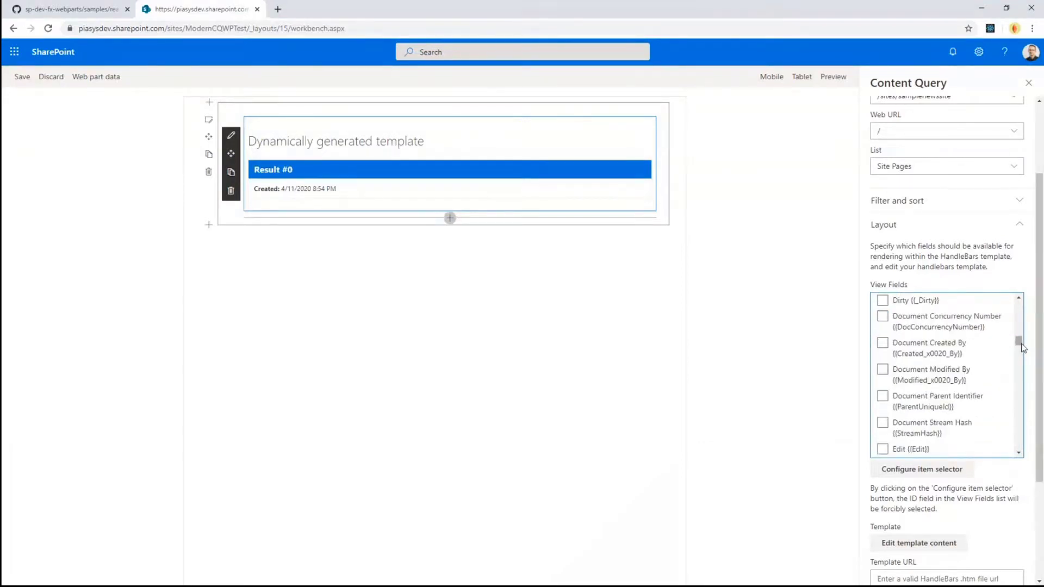
{"action": "left_click_drag", "start_coordinate": [1021, 345], "coordinate": [1019, 442]}
{"action": "left_click", "coordinate": [883, 306]}
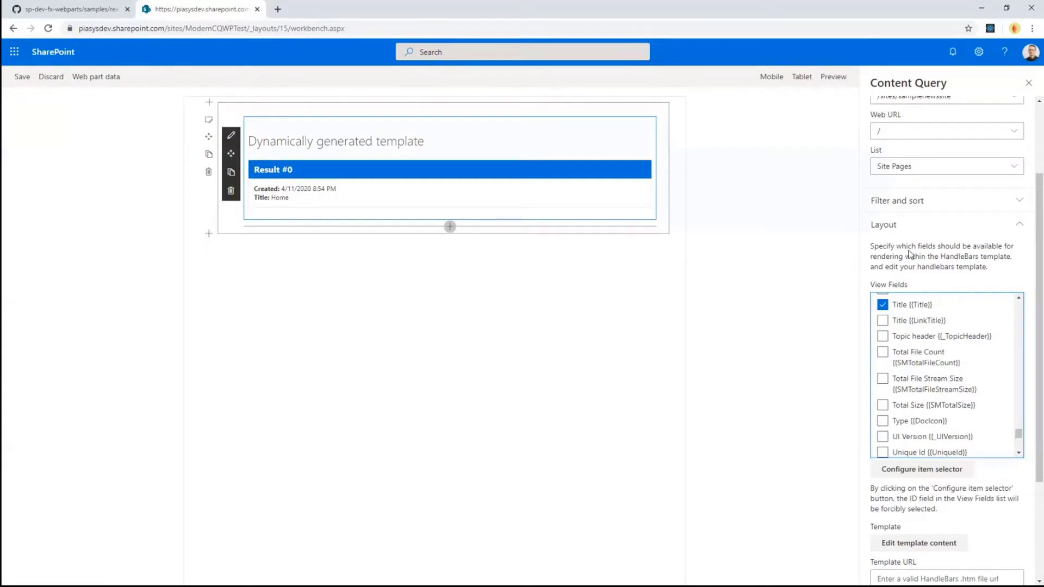
{"action": "left_click", "coordinate": [1028, 82]}
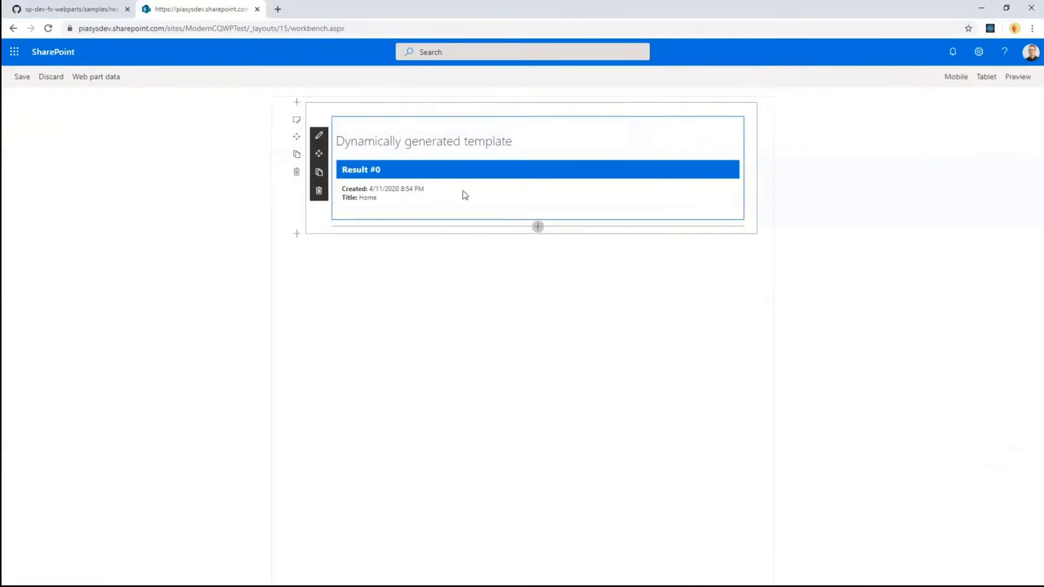
Reopen the web part settings with web URL '/' and list Site Pages
{"action": "left_click", "coordinate": [307, 135]}
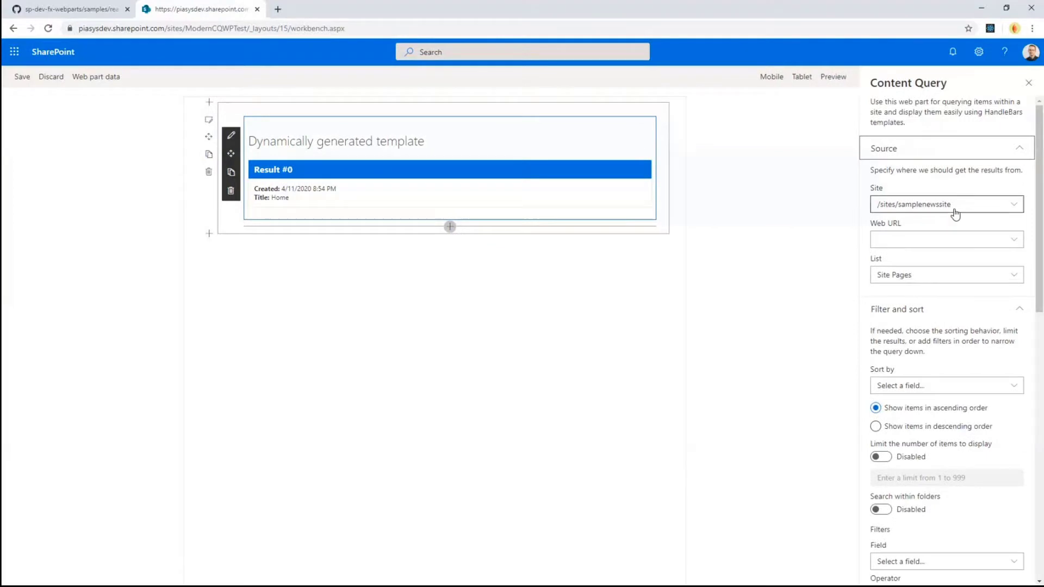
{"action": "left_click", "coordinate": [956, 241]}
{"action": "left_click", "coordinate": [900, 276]}
{"action": "left_click", "coordinate": [927, 274]}
{"action": "left_click", "coordinate": [894, 381]}
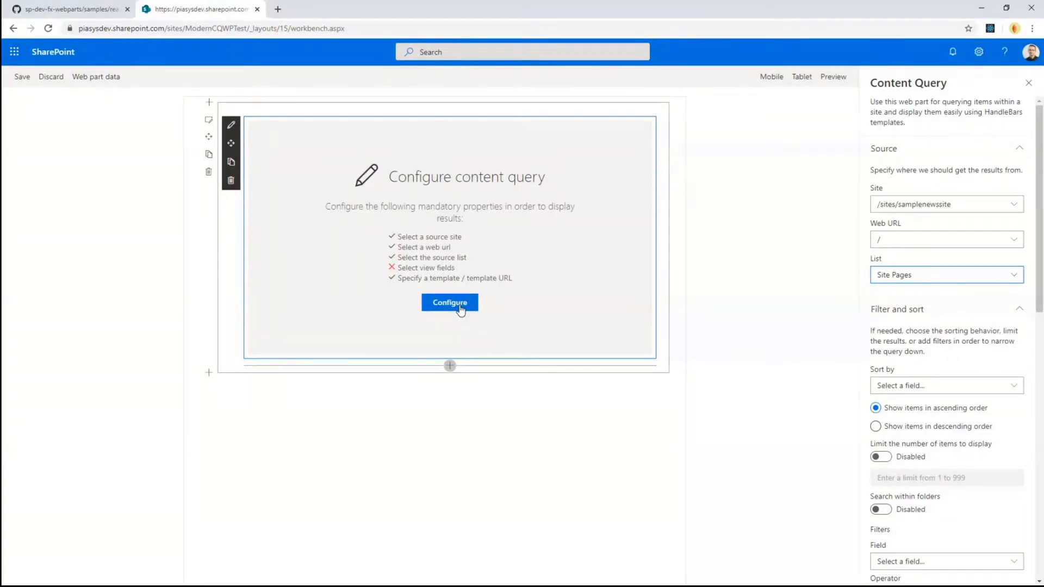
Collapse Filter and sort and re-check Created and Title in View Fields
{"action": "left_click", "coordinate": [1024, 316]}
{"action": "scroll", "coordinate": [1025, 319], "scroll_direction": "down", "scroll_amount": 3}
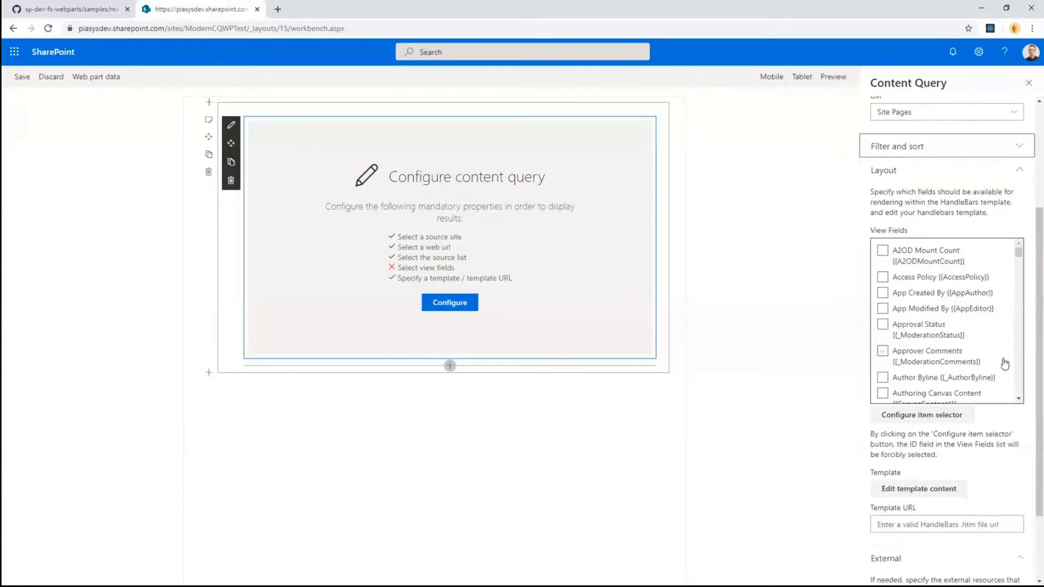
{"action": "scroll", "coordinate": [1020, 254], "scroll_direction": "down", "scroll_amount": 5}
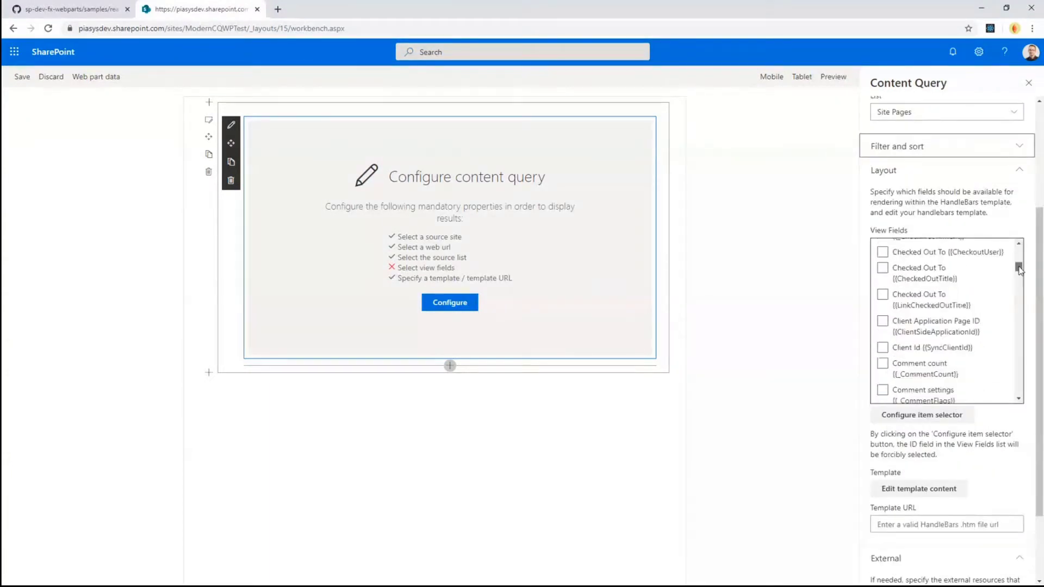
{"action": "scroll", "coordinate": [924, 320], "scroll_direction": "down", "scroll_amount": 5}
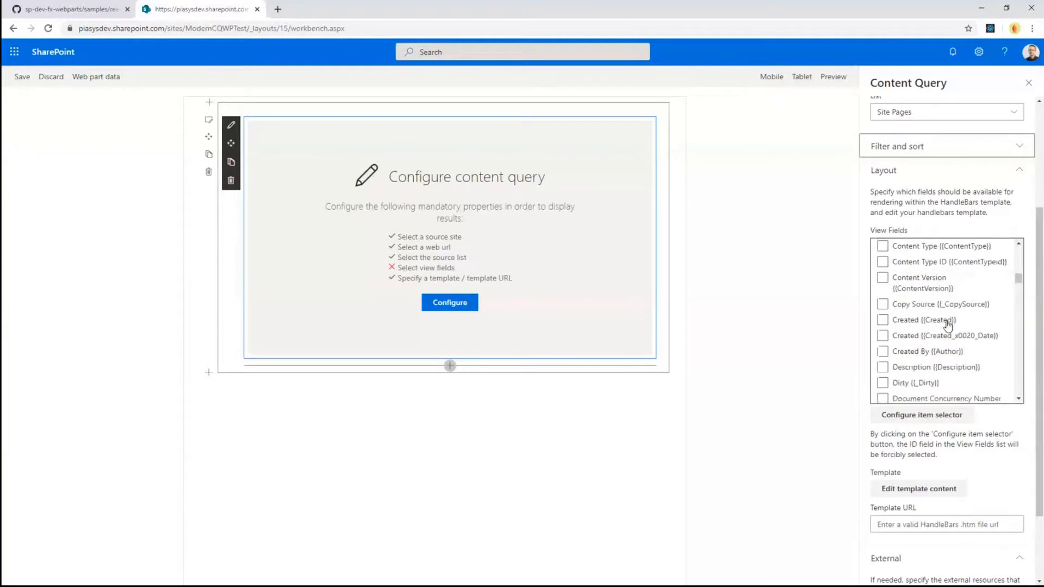
{"action": "left_click", "coordinate": [882, 291]}
{"action": "left_click_drag", "start_coordinate": [1018, 279], "coordinate": [1019, 381]}
{"action": "left_click", "coordinate": [882, 327]}
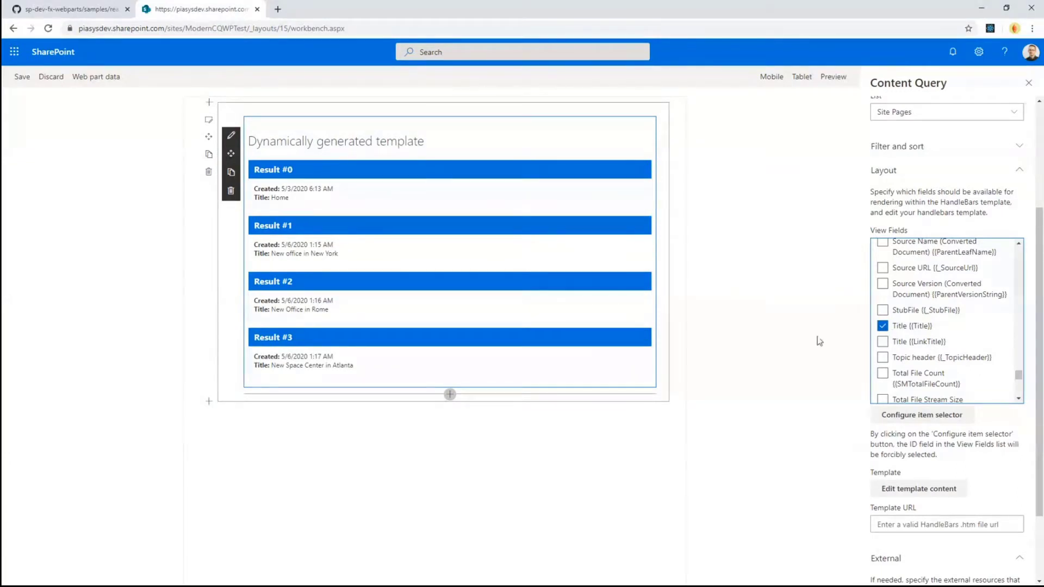
{"action": "left_click", "coordinate": [926, 492]}
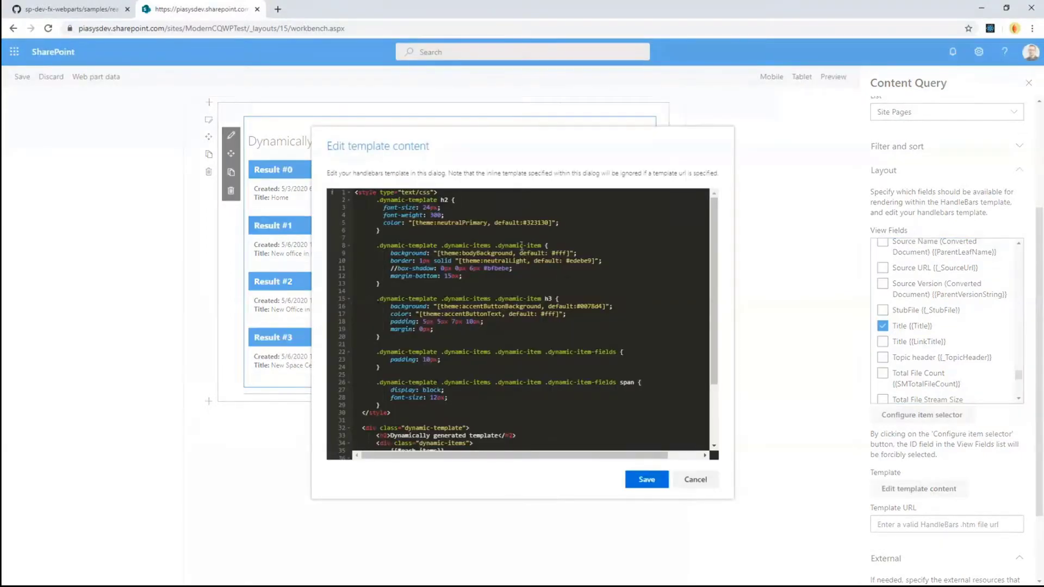
{"action": "scroll", "coordinate": [489, 296], "scroll_direction": "down", "scroll_amount": 3}
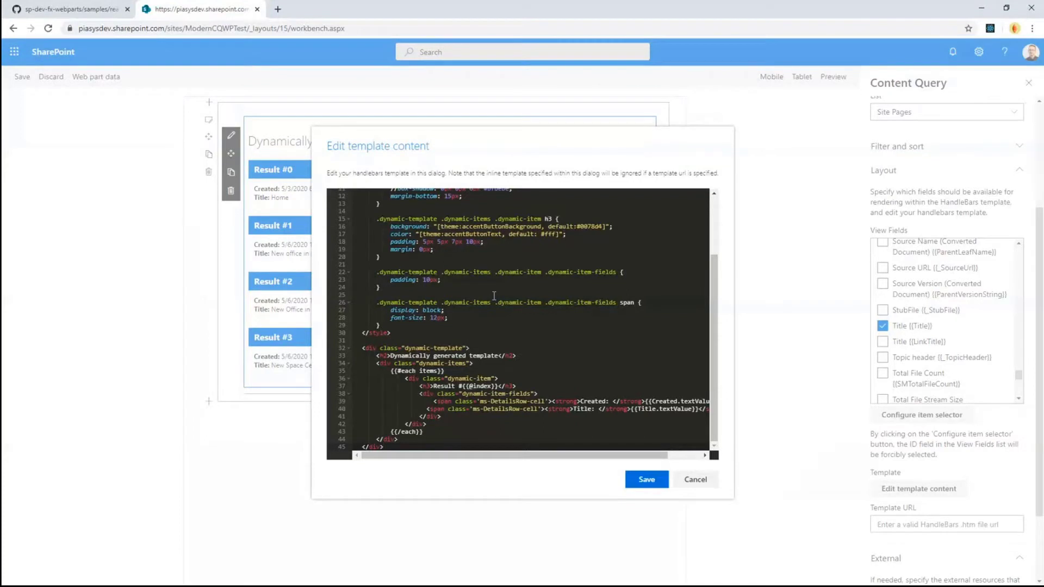
{"action": "left_click", "coordinate": [707, 486]}
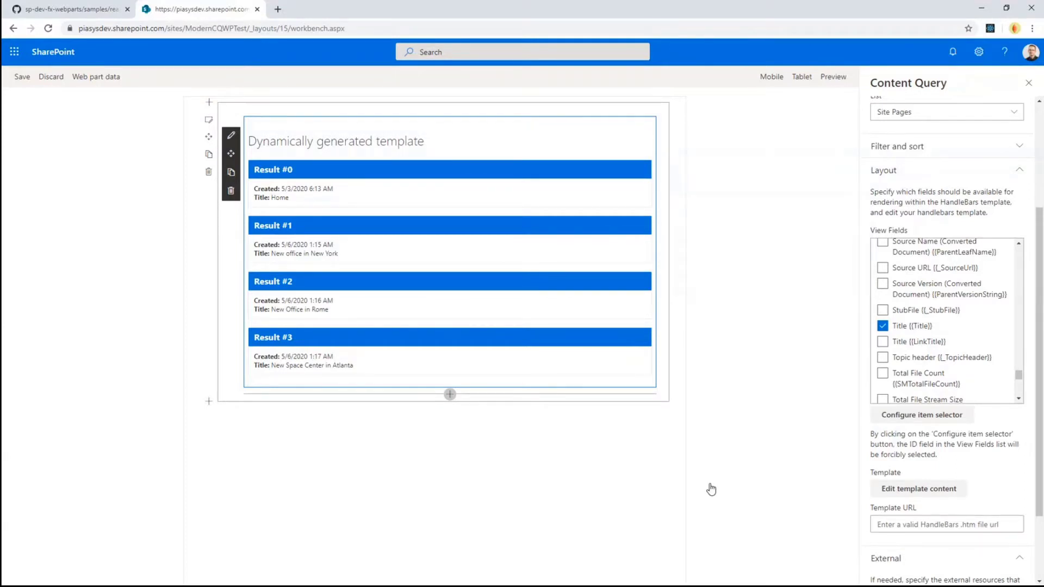
Use Configure item selector in the Layout section to add IDs and Select buttons
{"action": "left_click", "coordinate": [934, 422]}
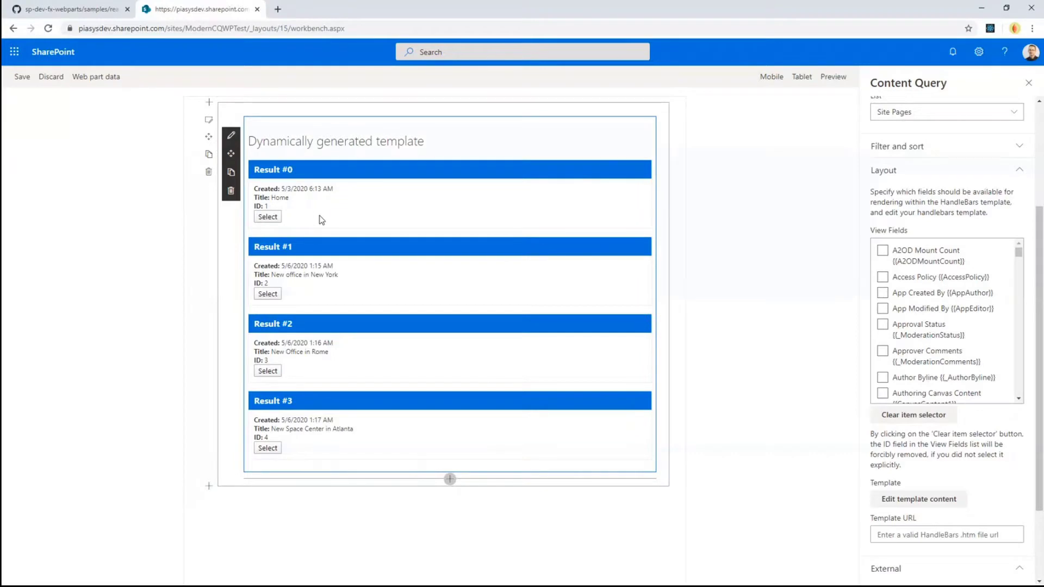
Open the template content editor at the Select button tag on line 42
{"action": "left_click", "coordinate": [917, 503]}
{"action": "scroll", "coordinate": [609, 311], "scroll_direction": "down", "scroll_amount": 3}
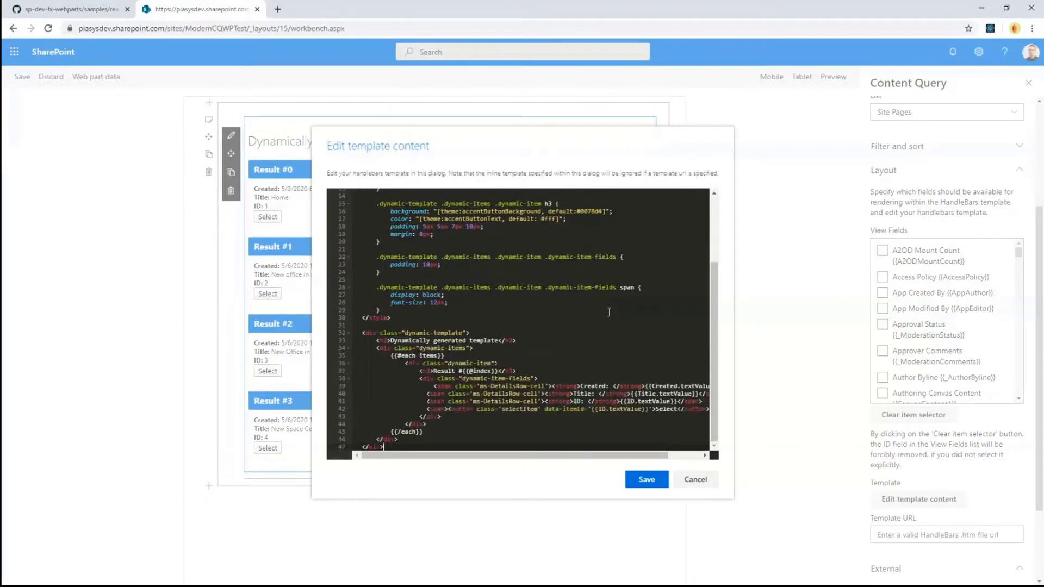
{"action": "left_click", "coordinate": [462, 409]}
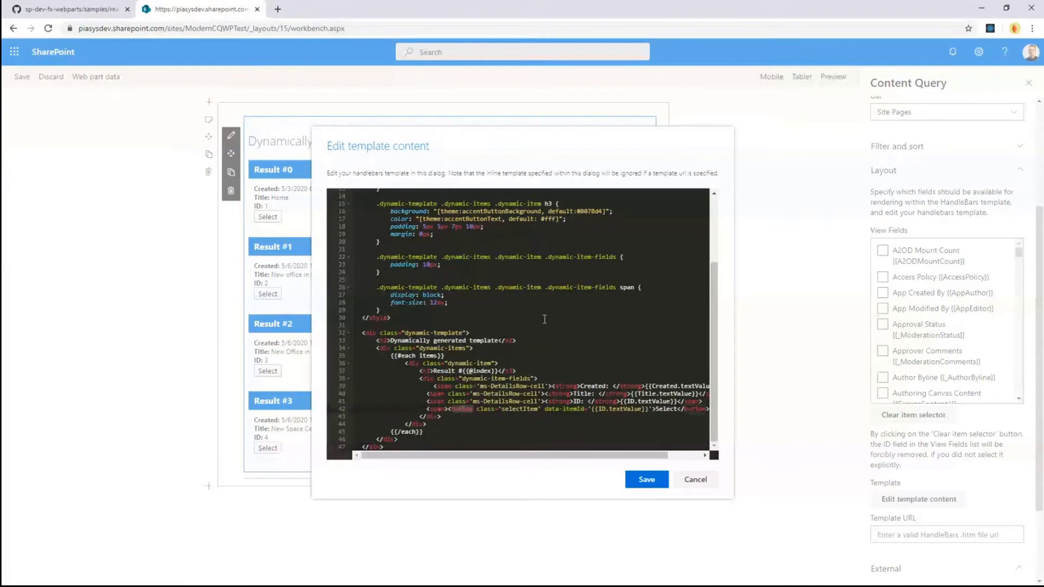
Highlight class='selectItem', data-itemId and ID.textValue in the button tag
{"action": "key", "text": "ctrl+shift+Right"}
{"action": "key", "text": "ctrl+shift+Right"}
{"action": "key", "text": "ctrl+shift+Right"}
{"action": "key", "text": "ctrl+shift+Right"}
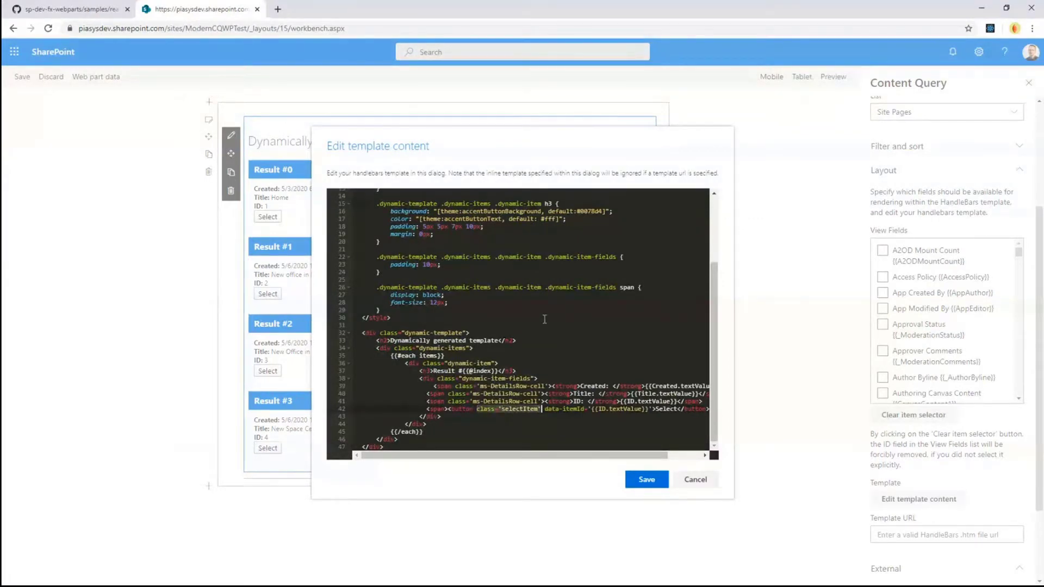
{"action": "key", "text": "Right"}
{"action": "key", "text": "Right"}
{"action": "key", "text": "ctrl+shift+Right"}
{"action": "key", "text": "Right"}
{"action": "key", "text": "ctrl+shift+Right"}
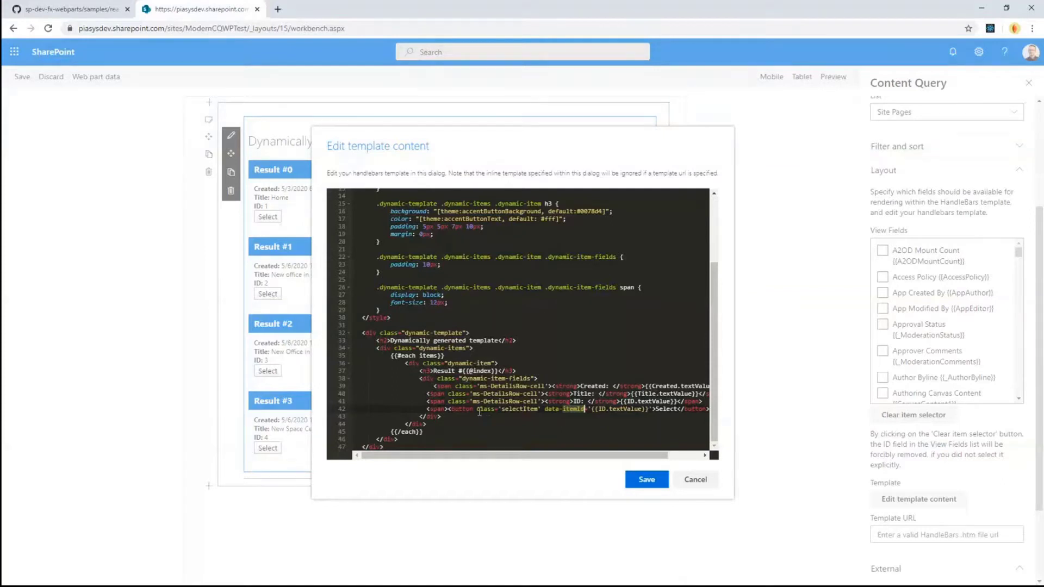
{"action": "left_click_drag", "start_coordinate": [477, 408], "coordinate": [538, 409]}
{"action": "double_click", "coordinate": [521, 408]}
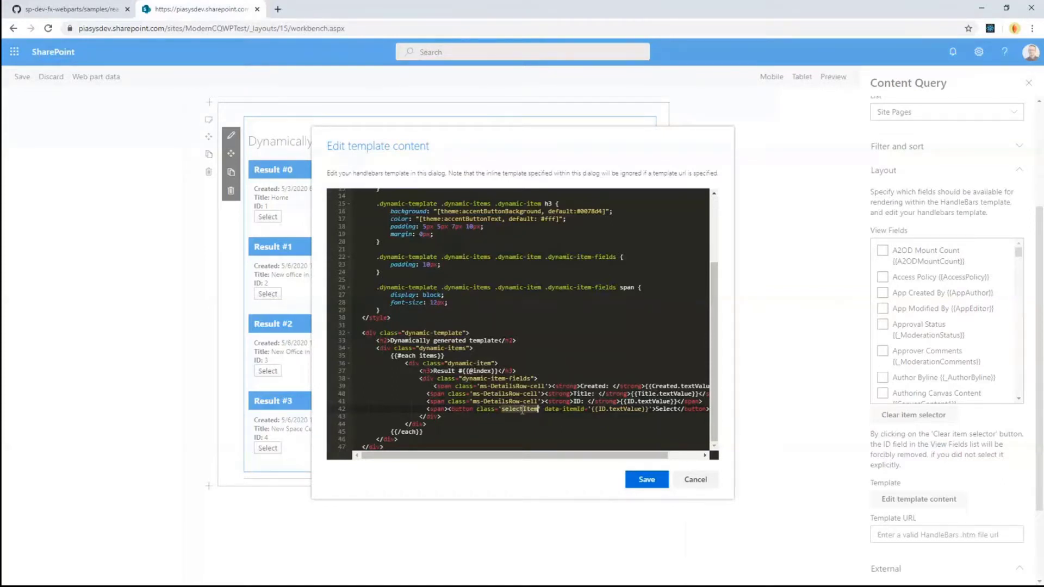
{"action": "left_click", "coordinate": [545, 409]}
{"action": "left_click_drag", "start_coordinate": [545, 409], "coordinate": [584, 410]}
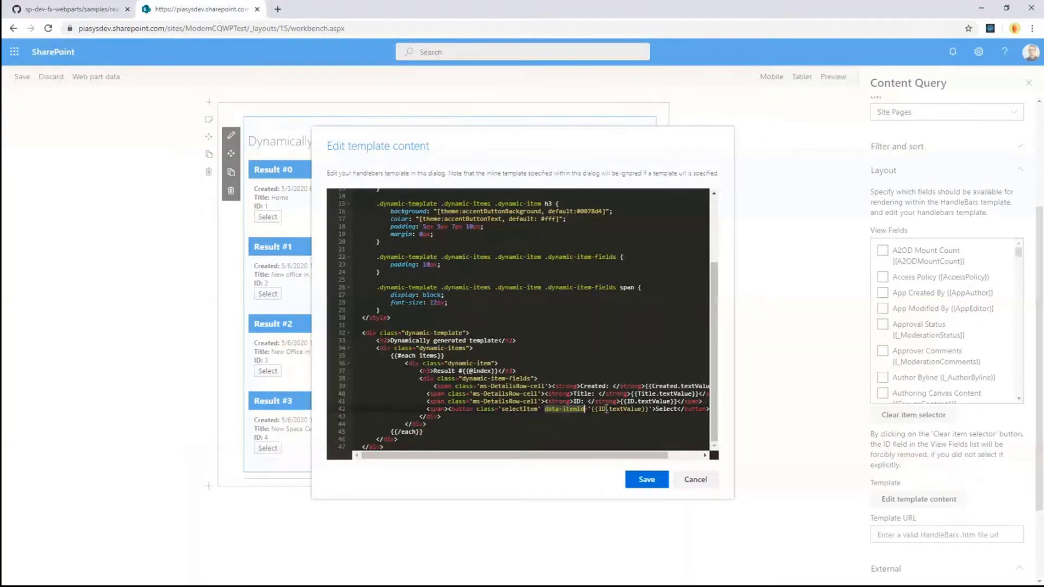
{"action": "left_click_drag", "start_coordinate": [598, 409], "coordinate": [641, 409]}
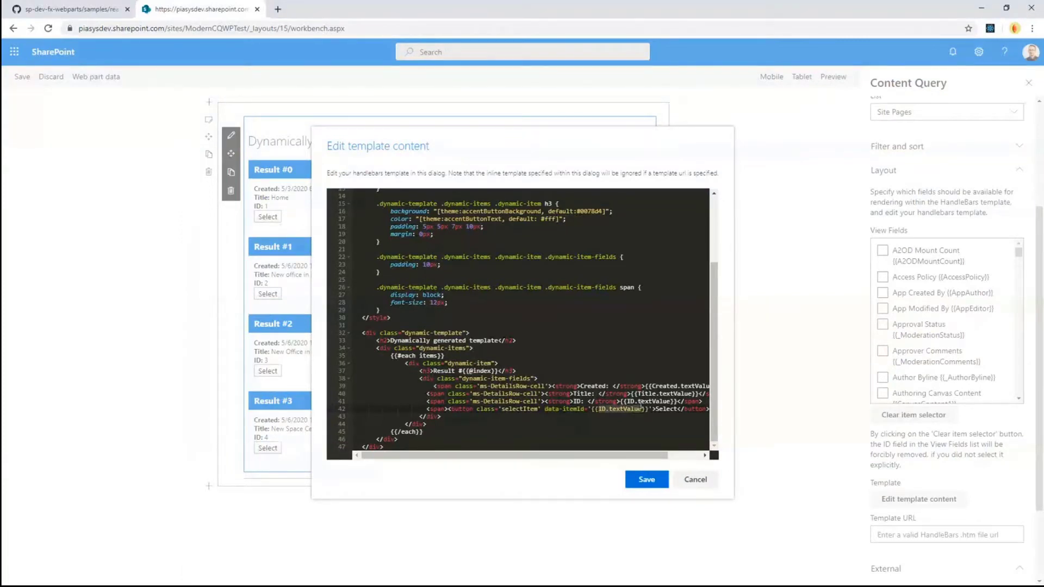